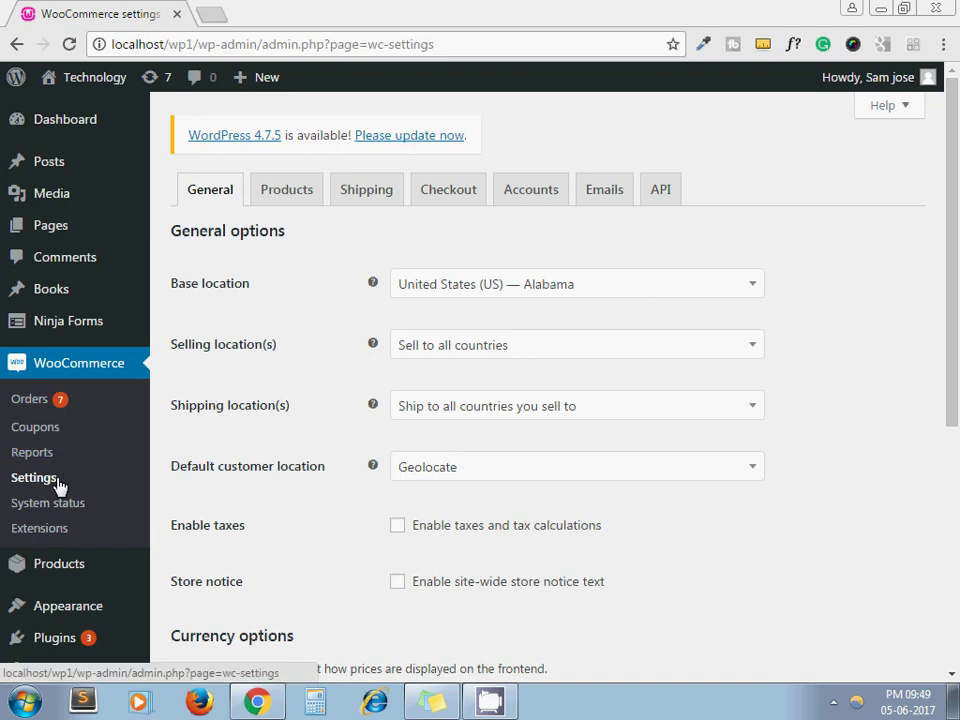
# - From the Shipping settings, start a new shipping zone named 'India Zone'
pyautogui.click(360, 199)
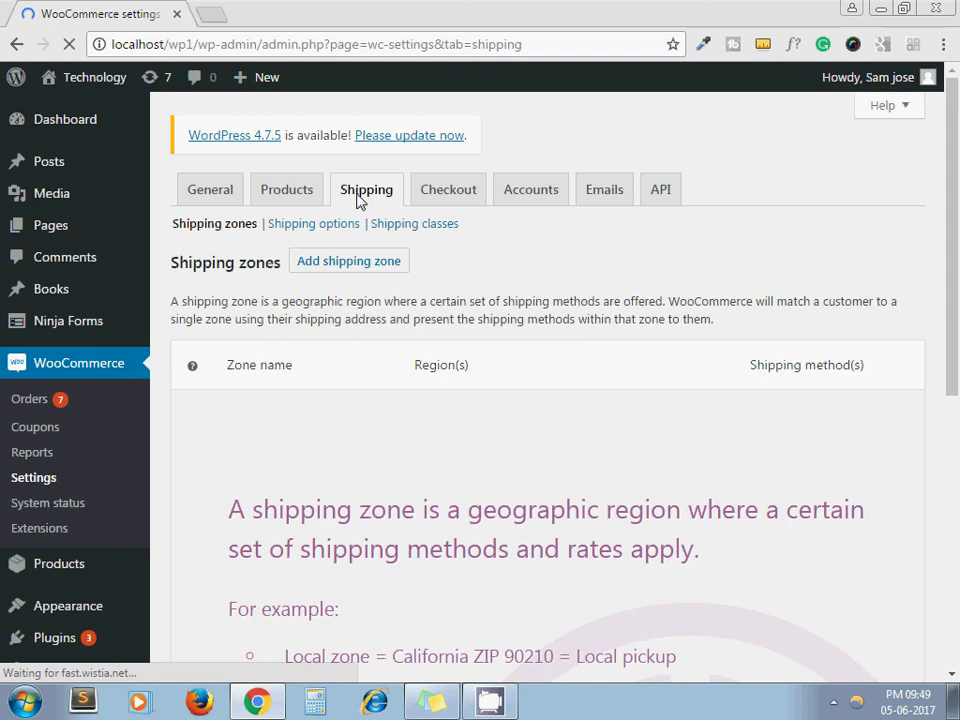
pyautogui.click(343, 264)
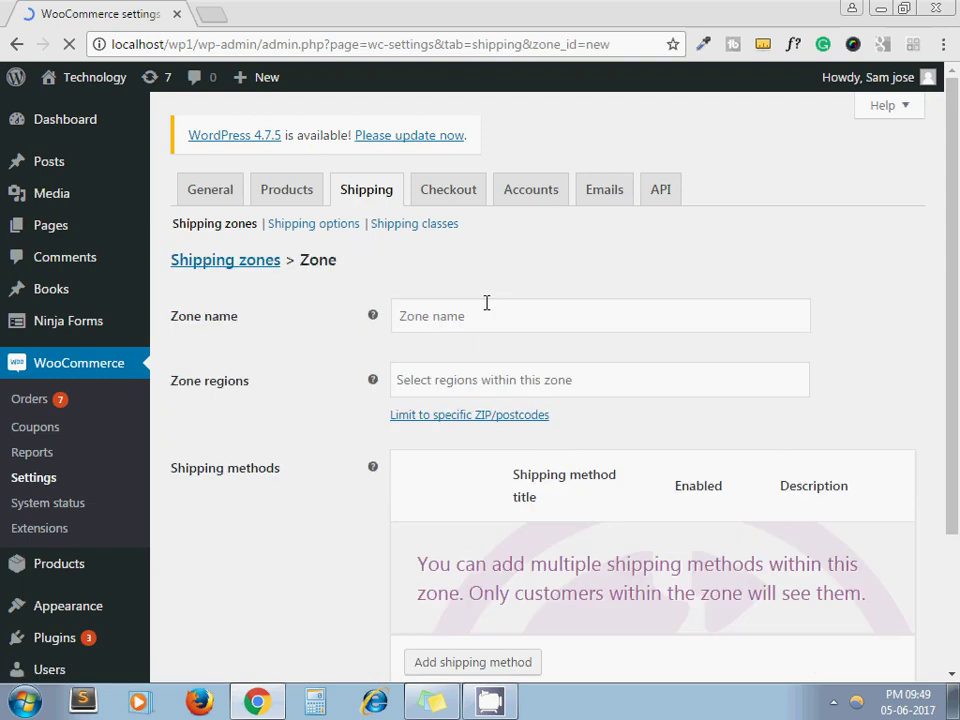
pyautogui.click(475, 318)
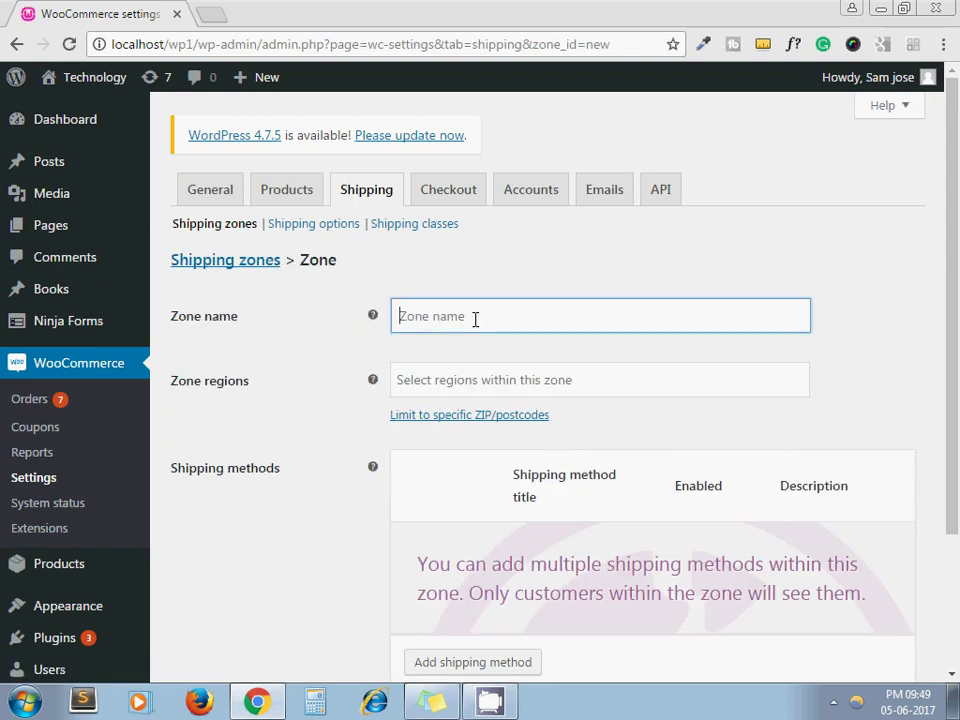
pyautogui.write('I')
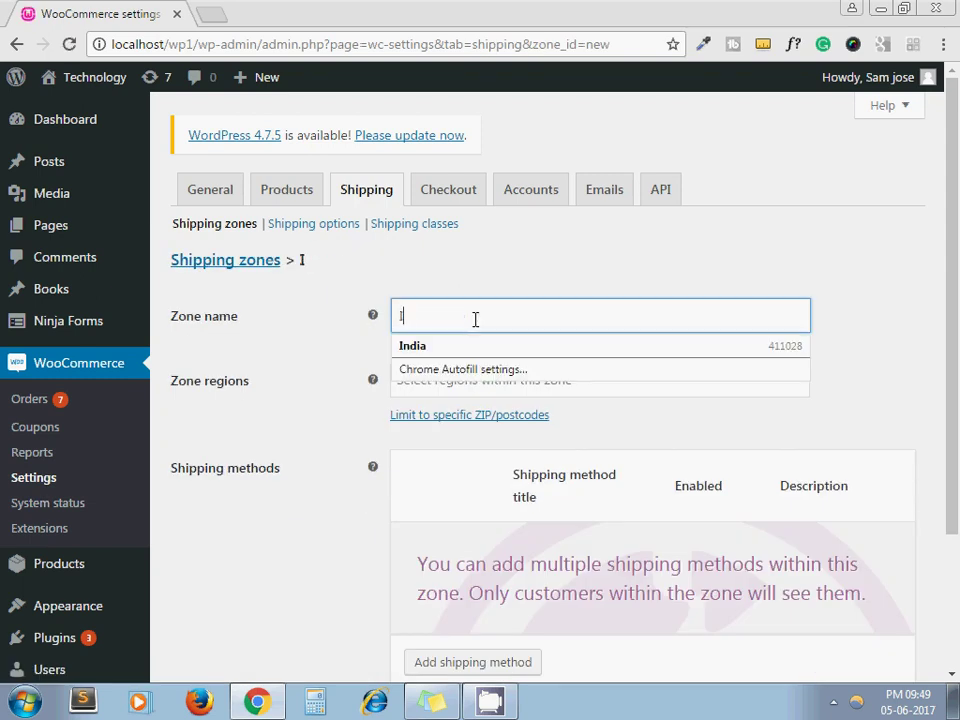
pyautogui.write('ndia ')
pyautogui.write('Zone')
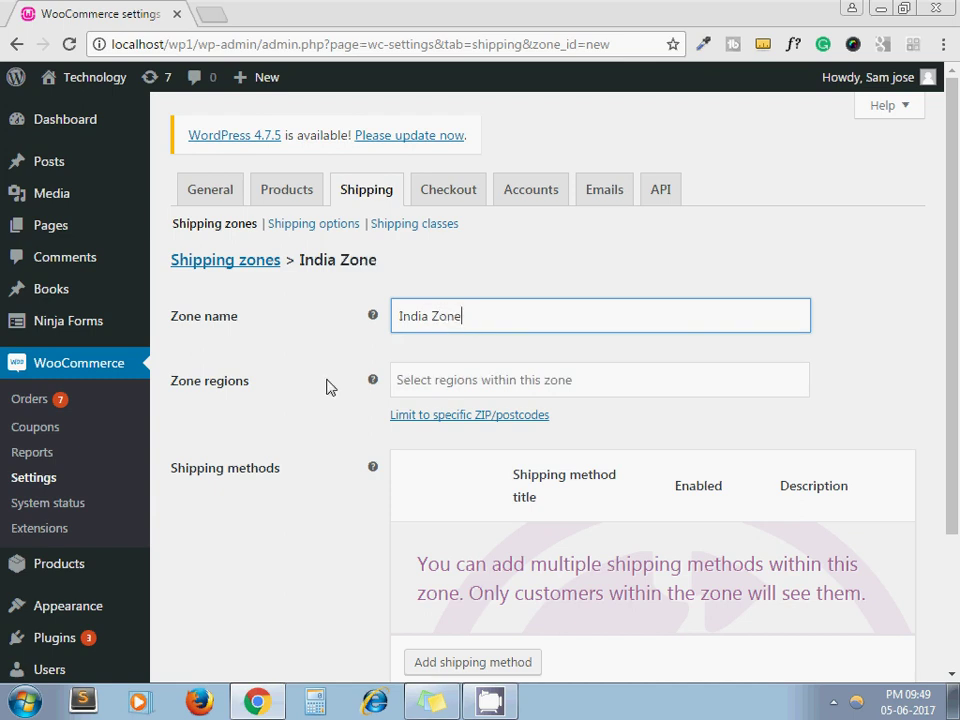
pyautogui.click(318, 410)
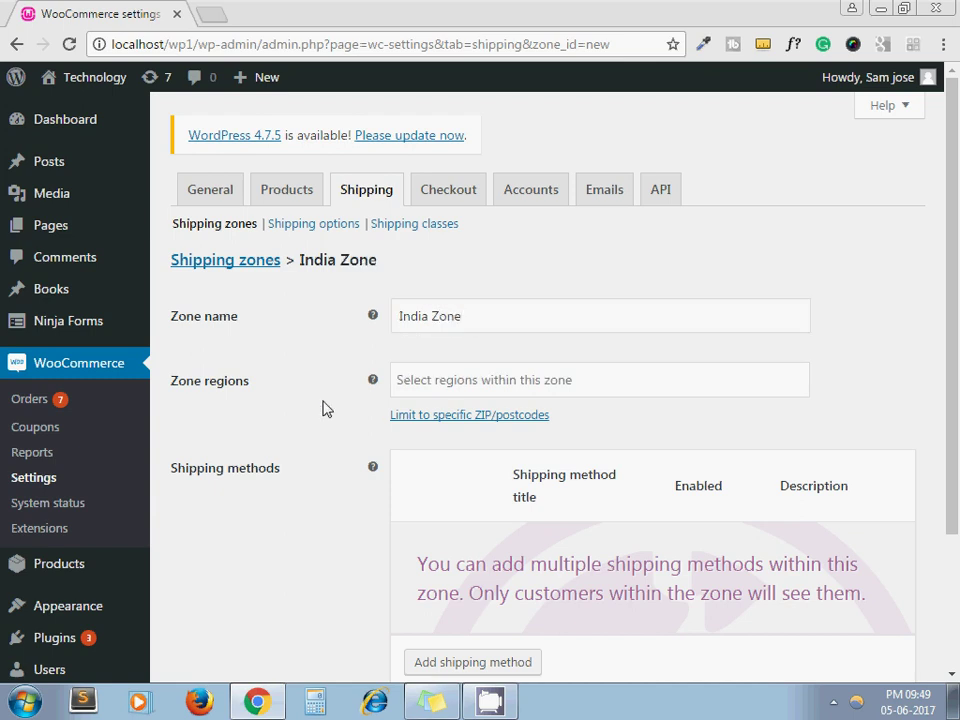
# - Set the zone's region to India
pyautogui.click(429, 388)
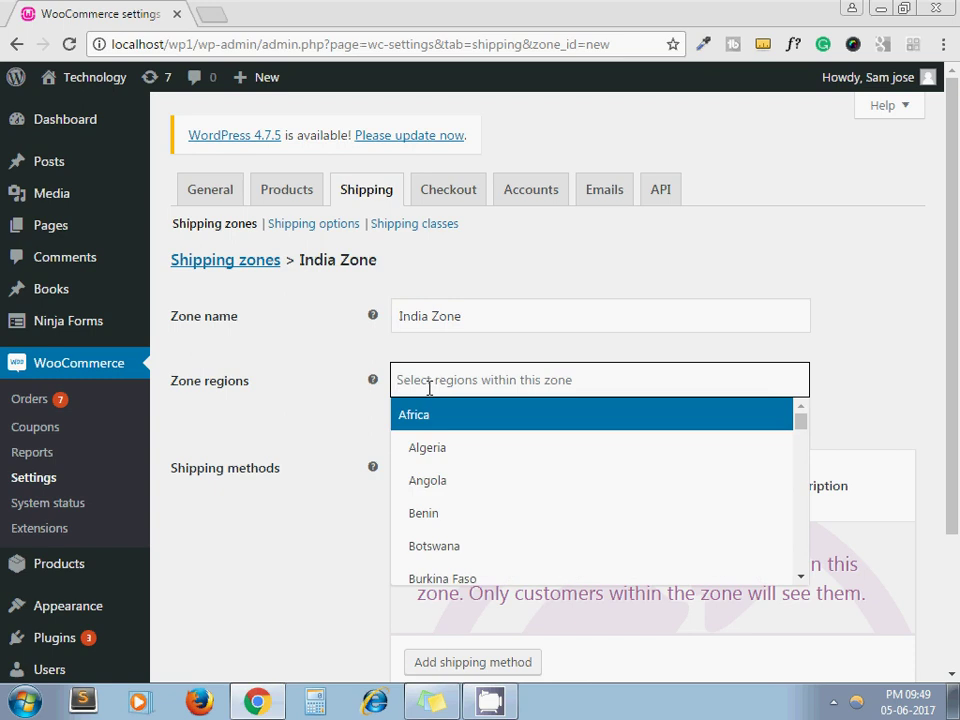
pyautogui.write('ind')
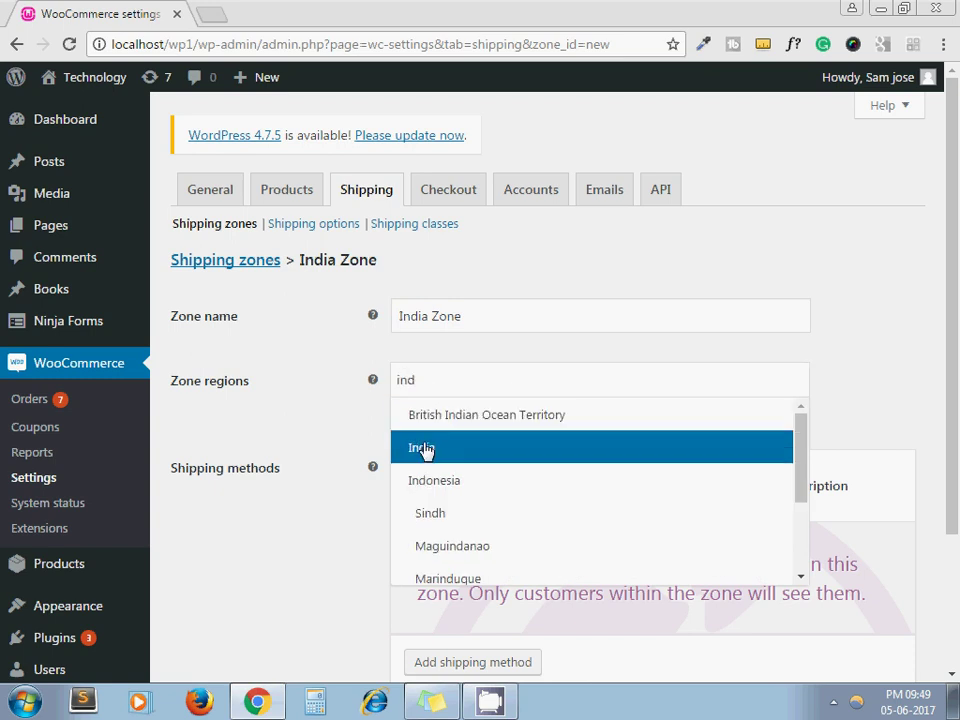
pyautogui.click(425, 450)
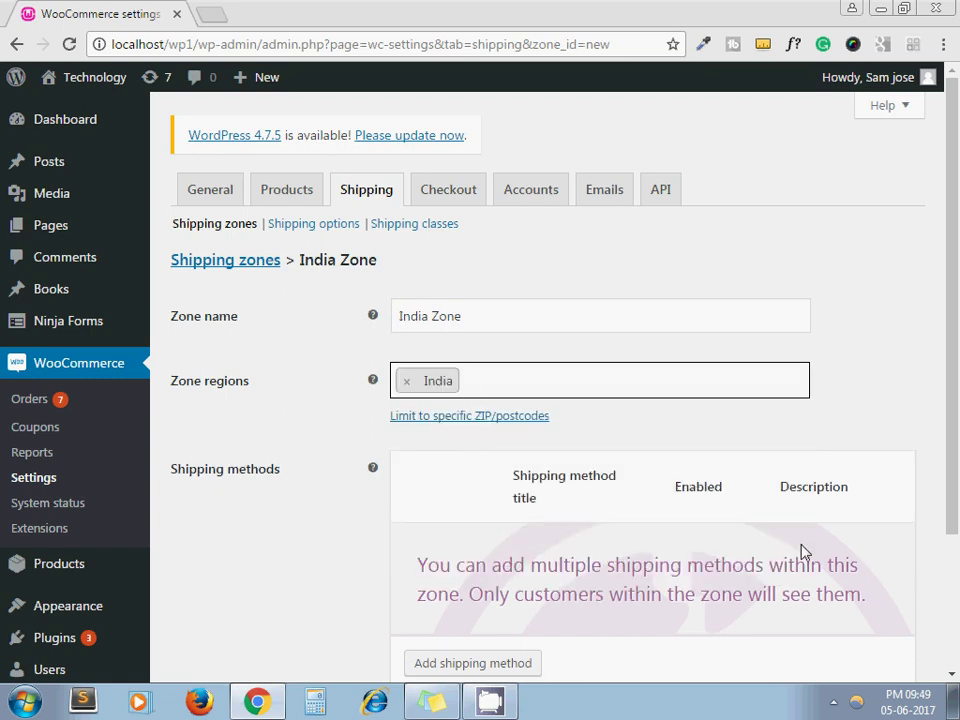
# - Add a Flat rate shipping method to India Zone
pyautogui.scroll(-3, 953, 675)
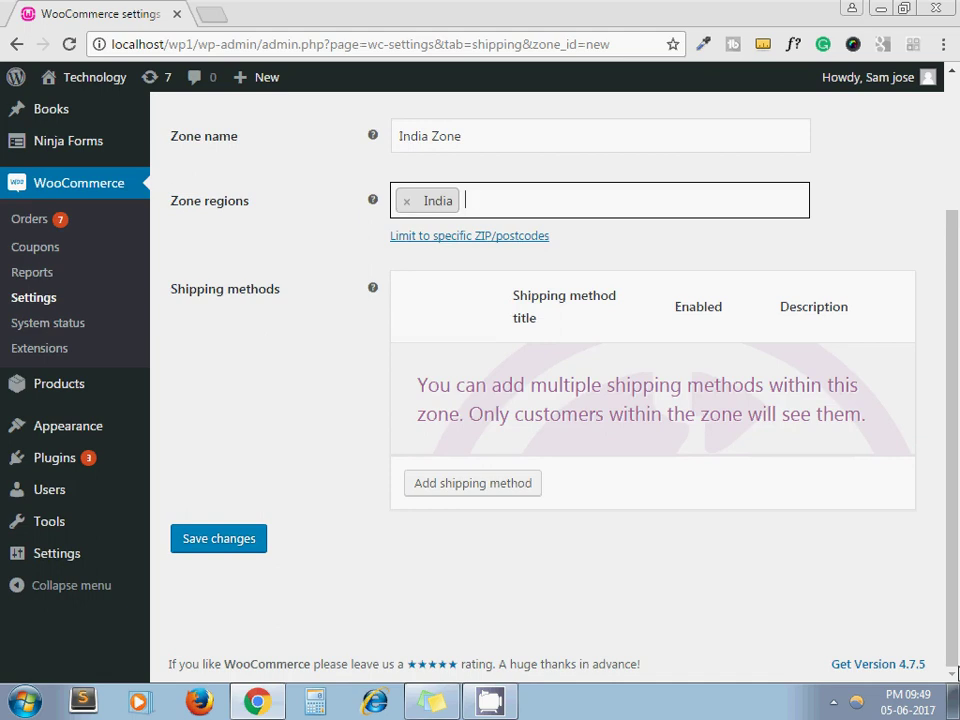
pyautogui.click(451, 490)
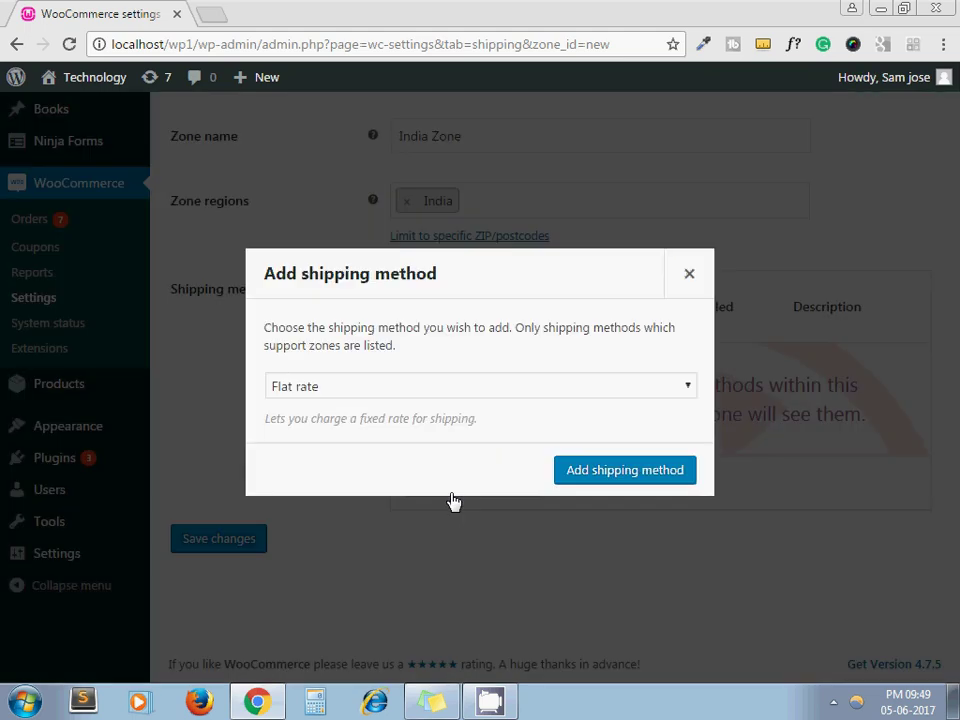
pyautogui.click(416, 390)
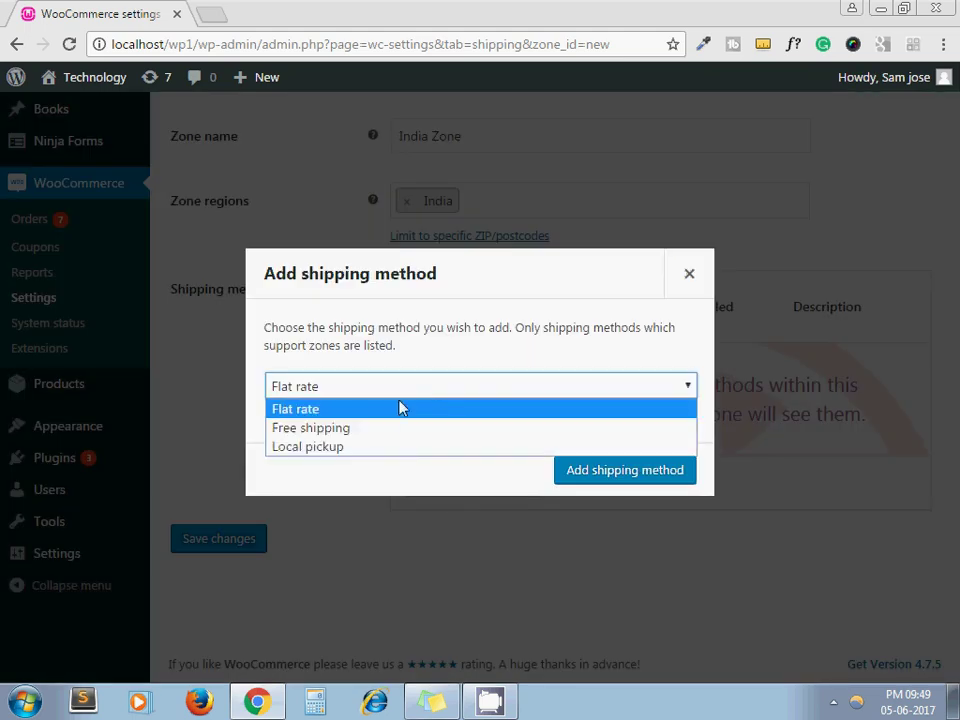
pyautogui.click(390, 410)
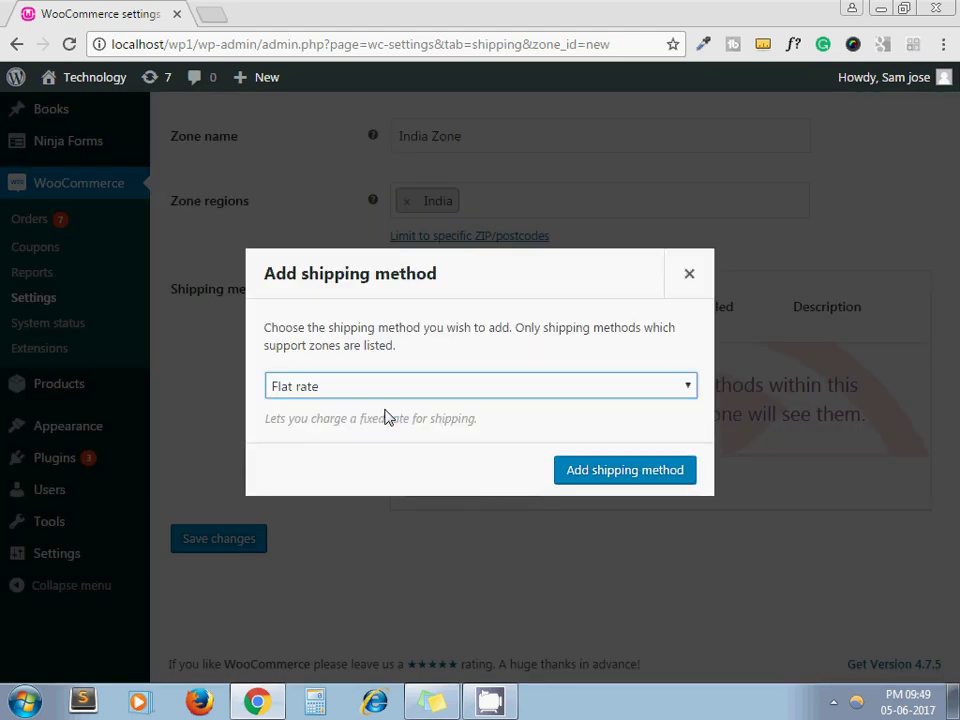
pyautogui.click(600, 472)
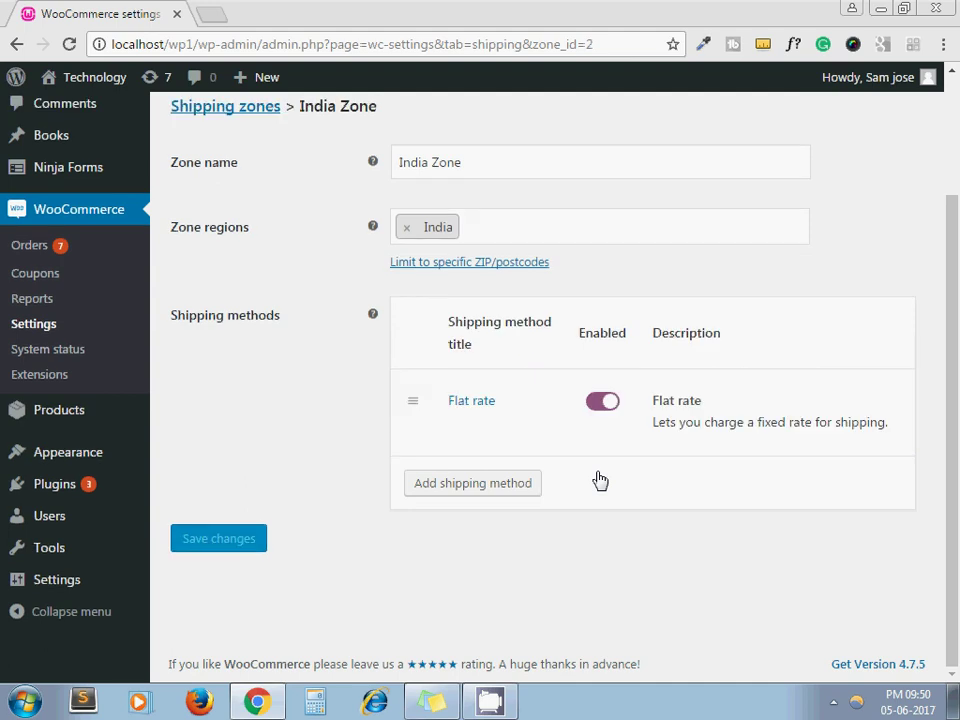
# - Change the Flat rate cost from 0 to 5 and save
pyautogui.click(471, 402)
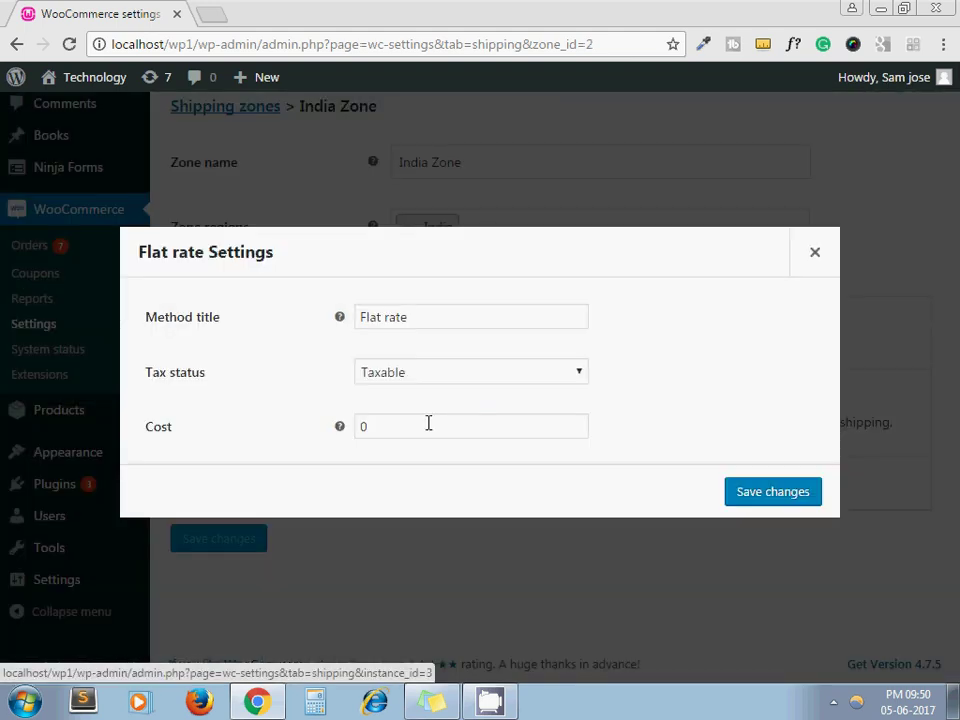
pyautogui.click(394, 420)
pyautogui.press('BackSpace')
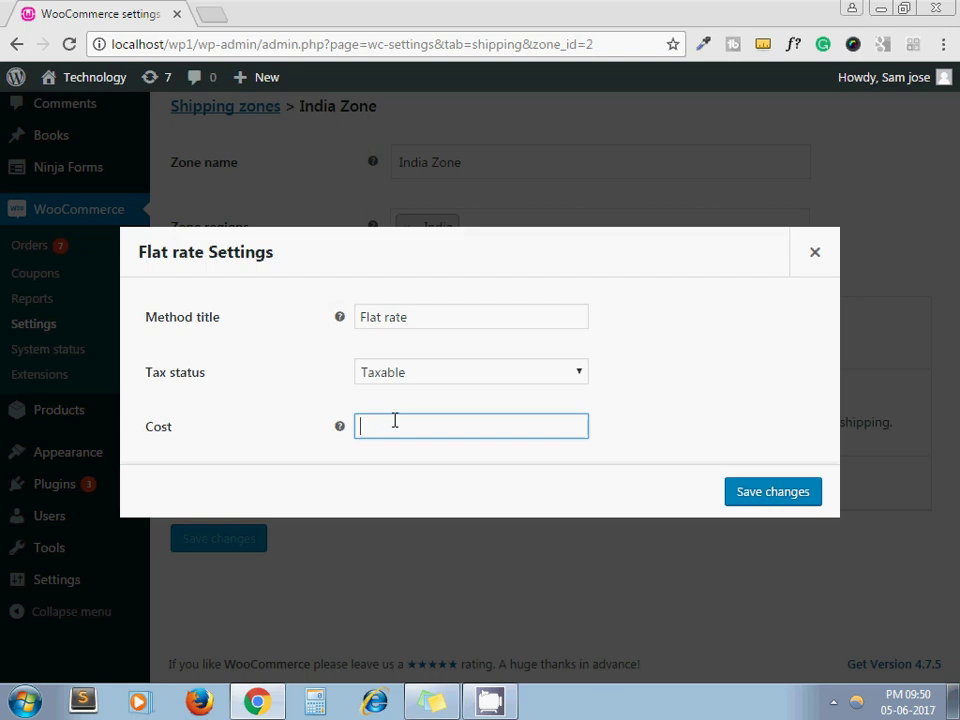
pyautogui.write('5')
pyautogui.click(762, 495)
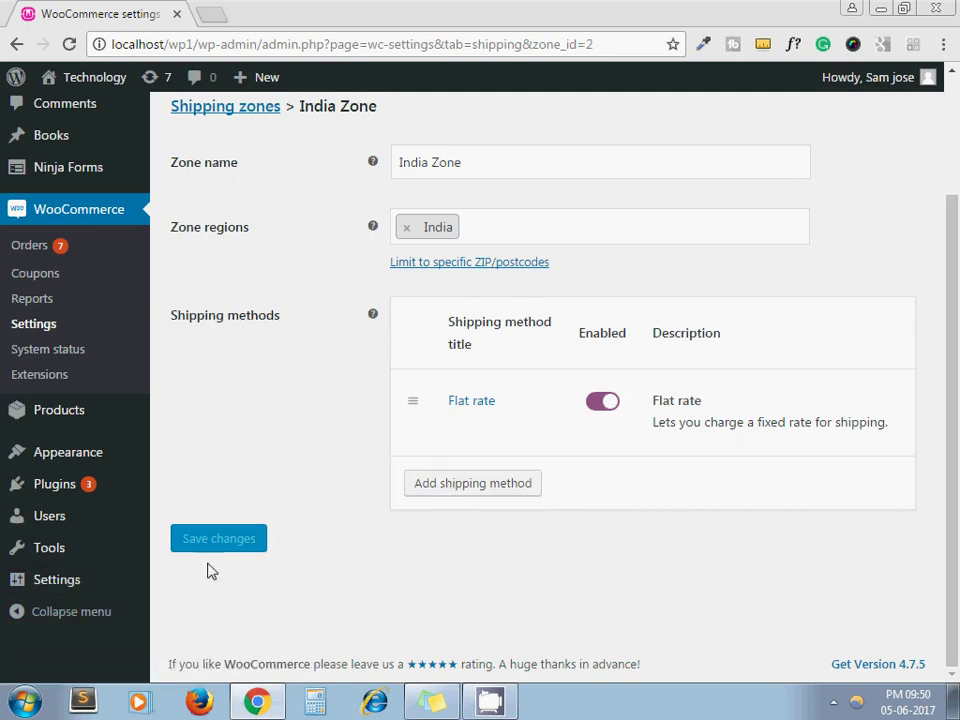
# - Open the storefront in a background tab
pyautogui.moveTo(951, 319)
pyautogui.mouseDown()
pyautogui.moveTo(948, 306)
pyautogui.moveTo(943, 360)
pyautogui.mouseUp()
pyautogui.moveTo(94, 77)
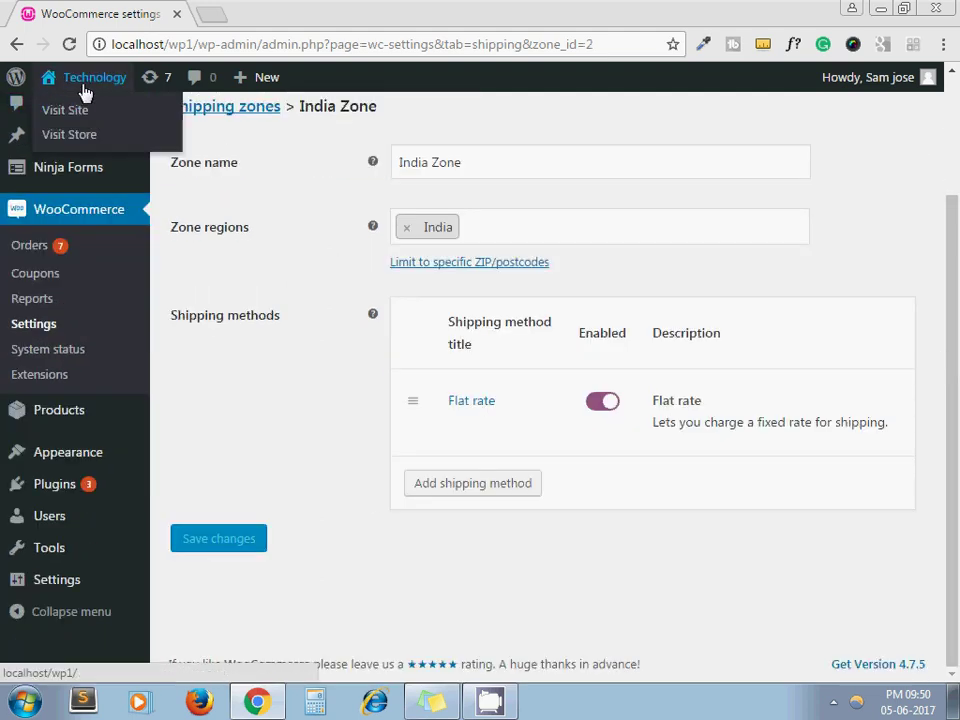
pyautogui.middleClick(88, 112)
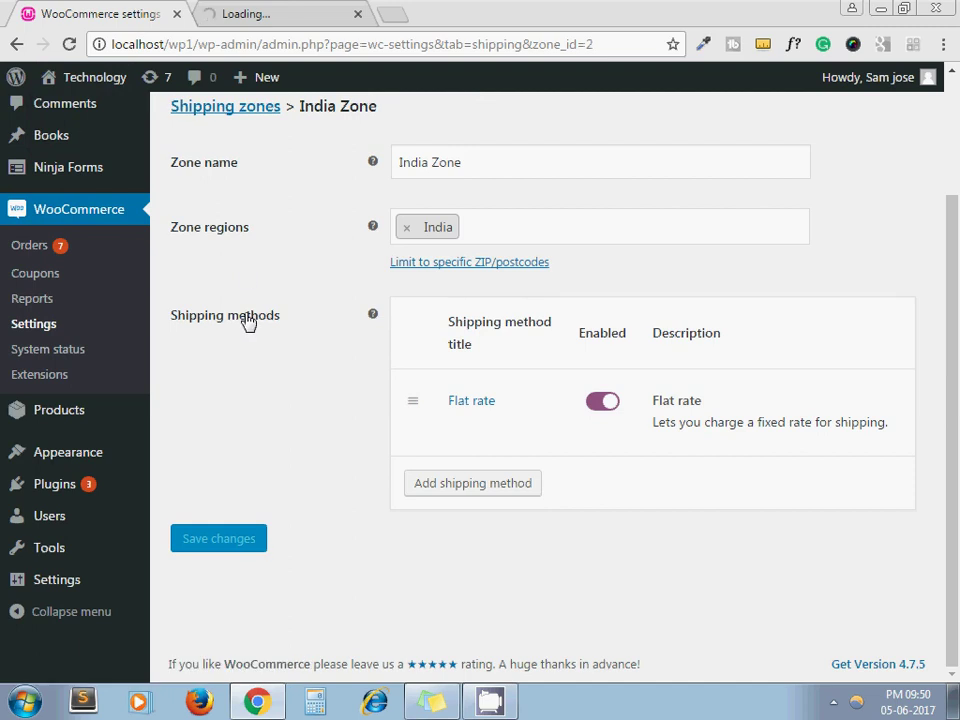
pyautogui.moveTo(951, 246); pyautogui.dragTo(957, 183)
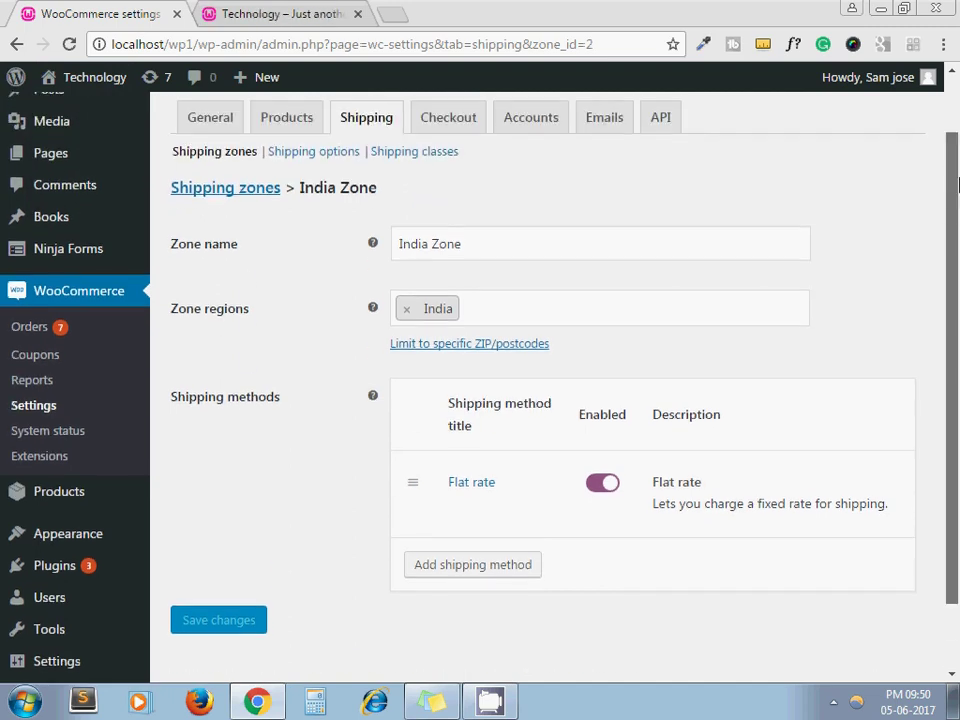
pyautogui.scroll(-1, 957, 183)
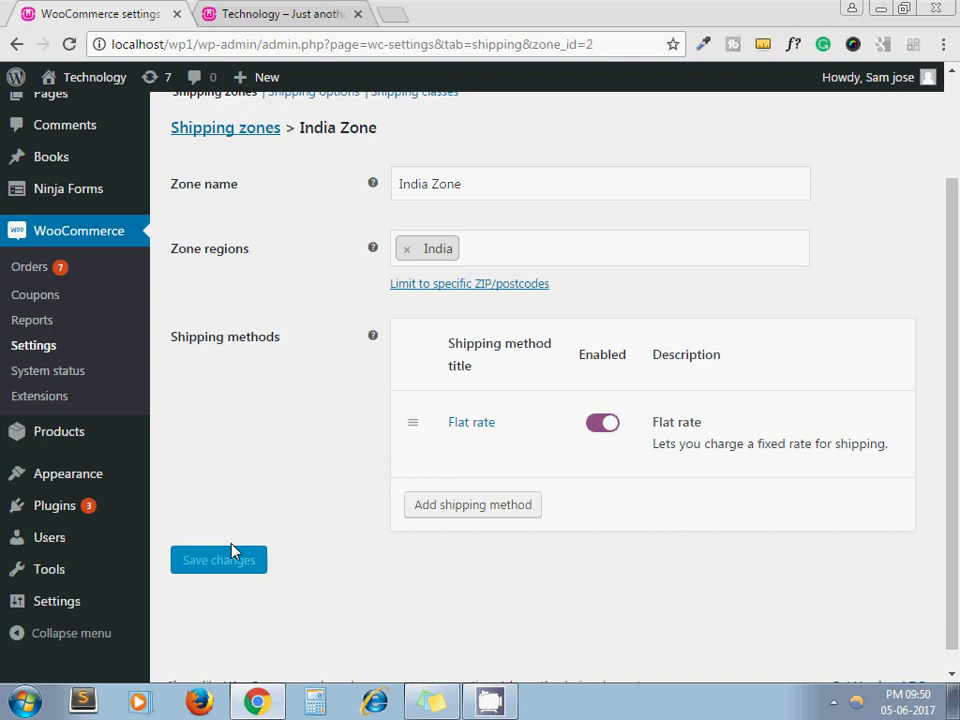
pyautogui.moveTo(954, 205); pyautogui.dragTo(953, 148)
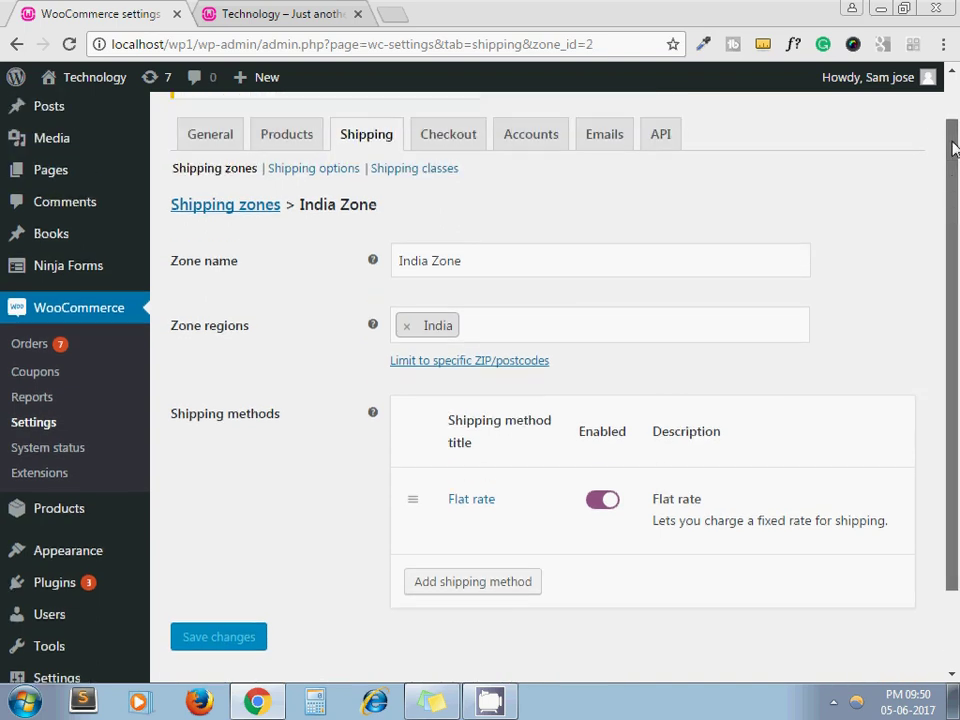
# - Reopen India Zone from the shipping zones list and confirm the Flat rate cost is 5
pyautogui.middleClick(365, 145)
pyautogui.click(444, 18)
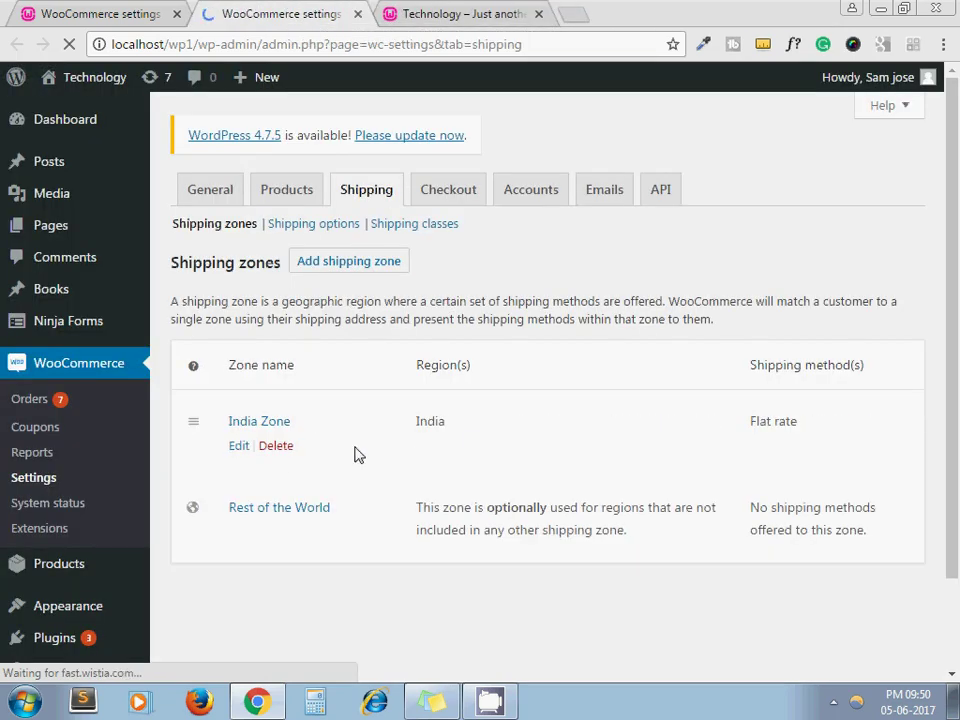
pyautogui.click(240, 447)
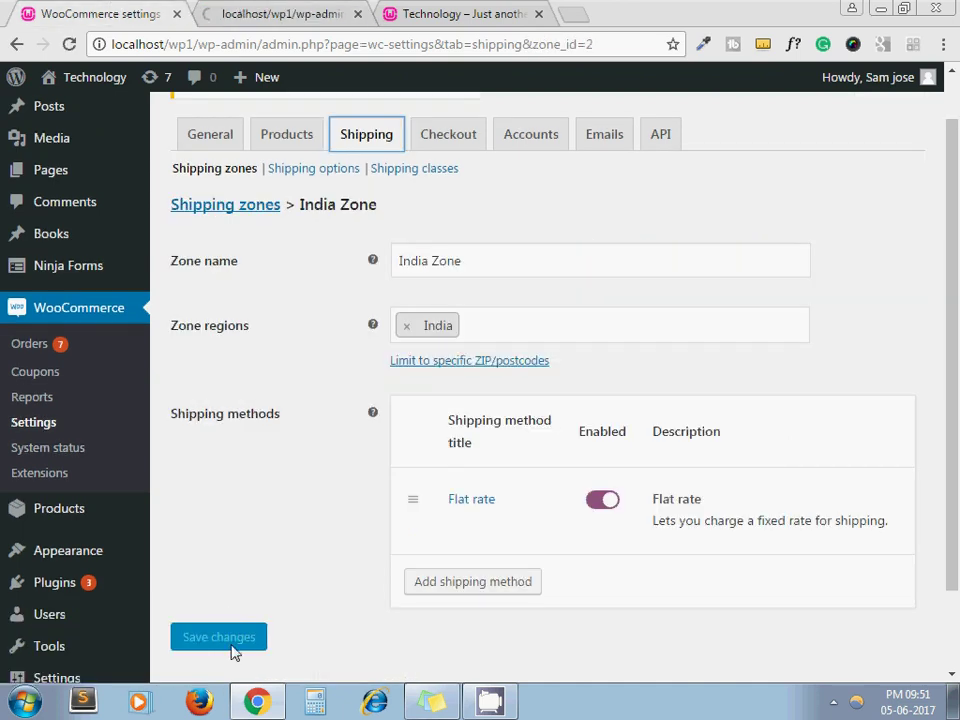
pyautogui.click(300, 8)
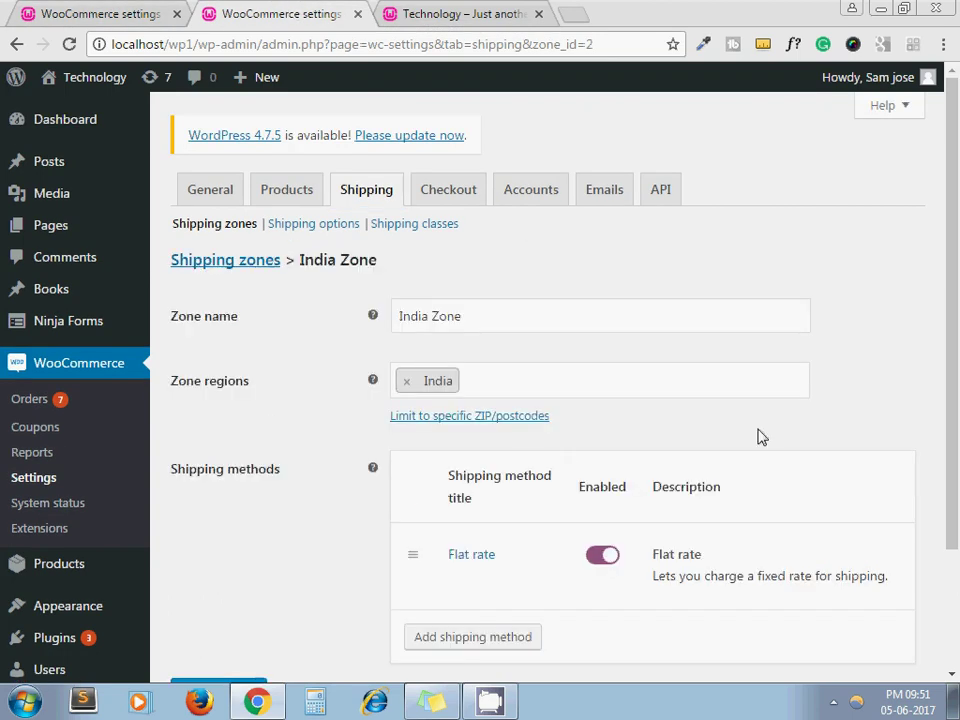
pyautogui.click(466, 558)
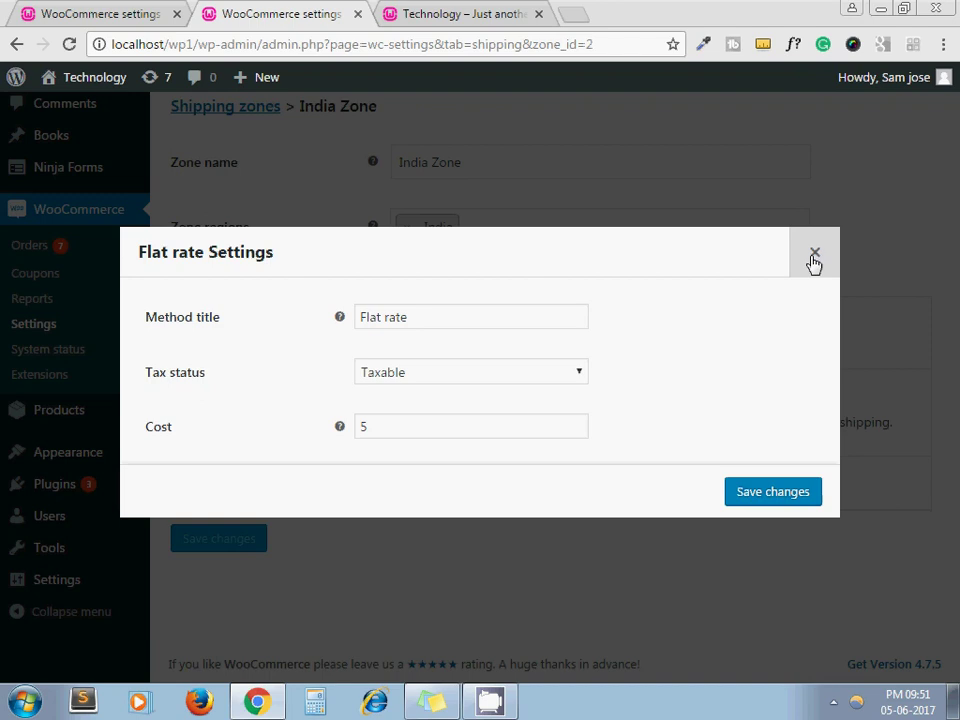
pyautogui.click(812, 255)
# - Go to localhost/wp1/shop, add Product1 to the cart and view its $18.00 totals
pyautogui.click(450, 12)
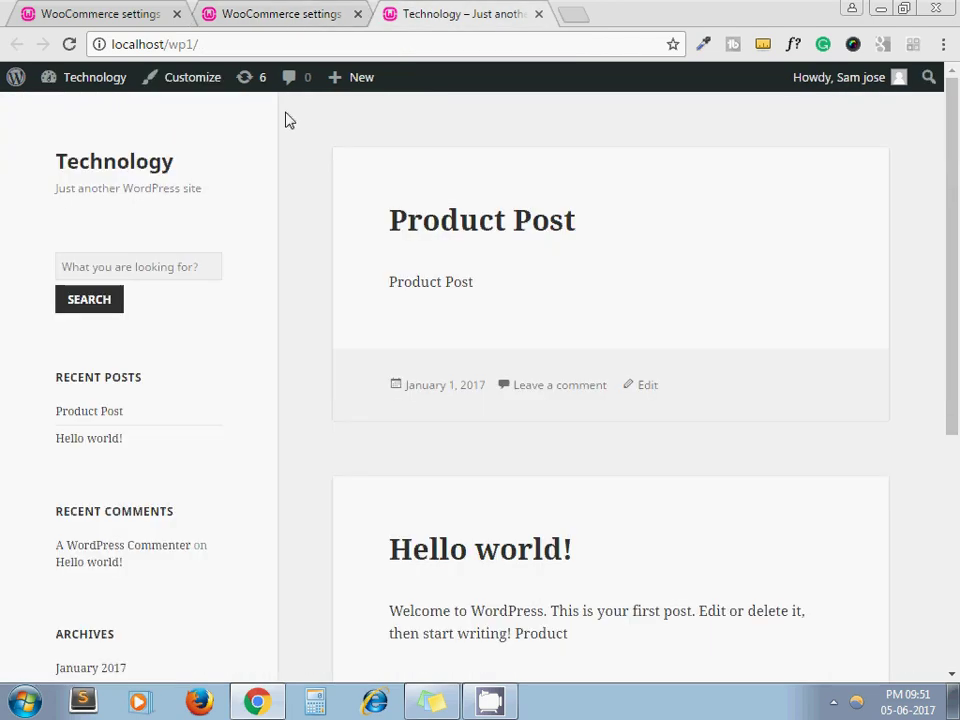
pyautogui.click(259, 45)
pyautogui.write('sh')
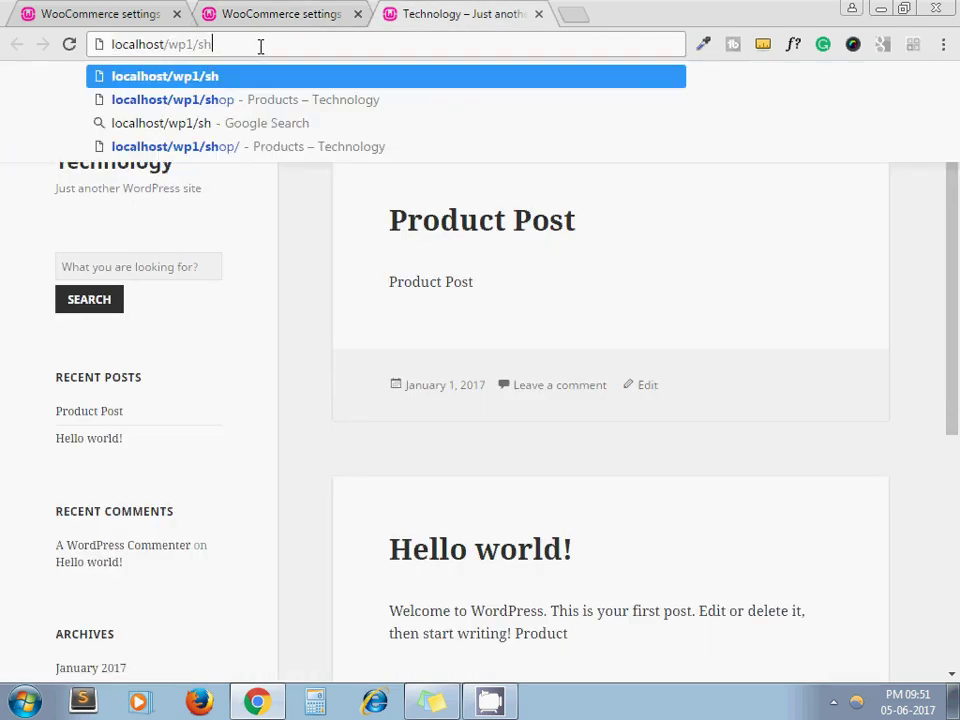
pyautogui.write('op')
pyautogui.press('Return')
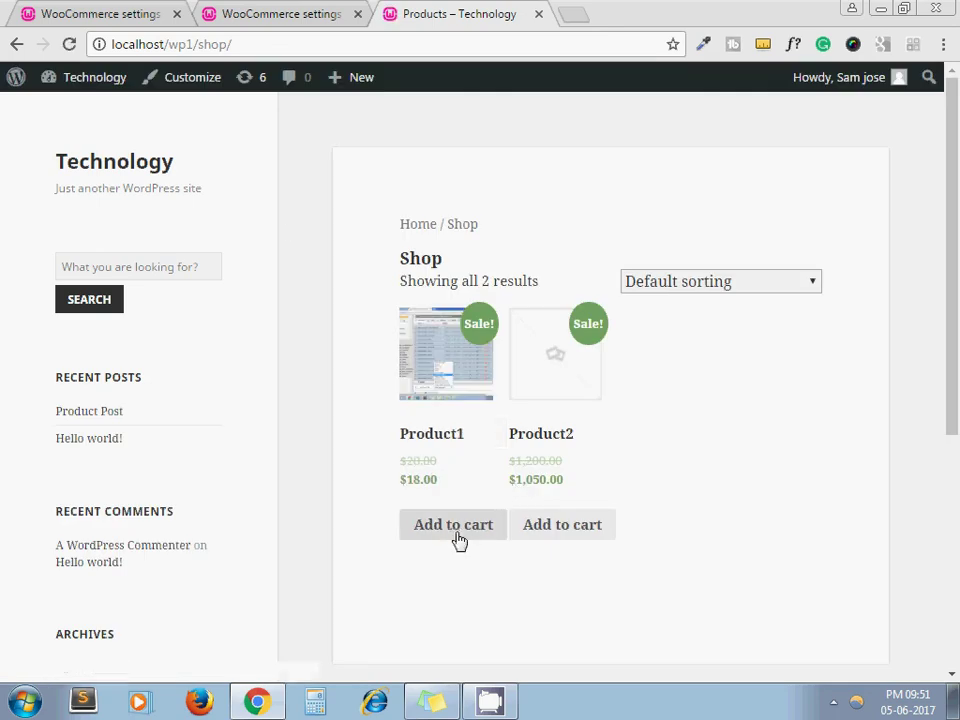
pyautogui.click(449, 537)
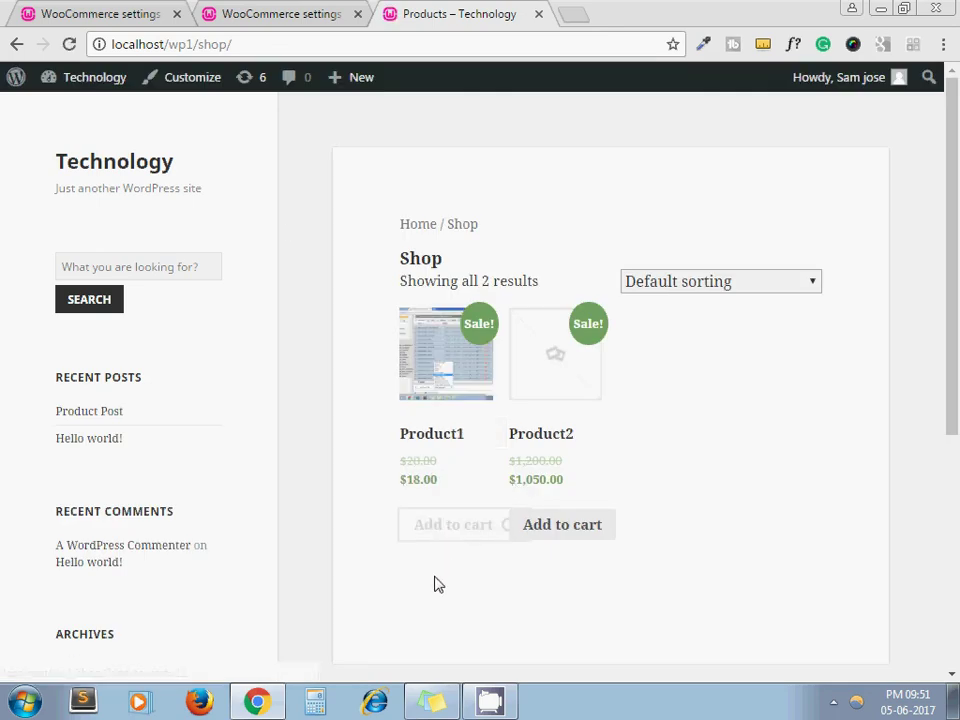
pyautogui.click(440, 568)
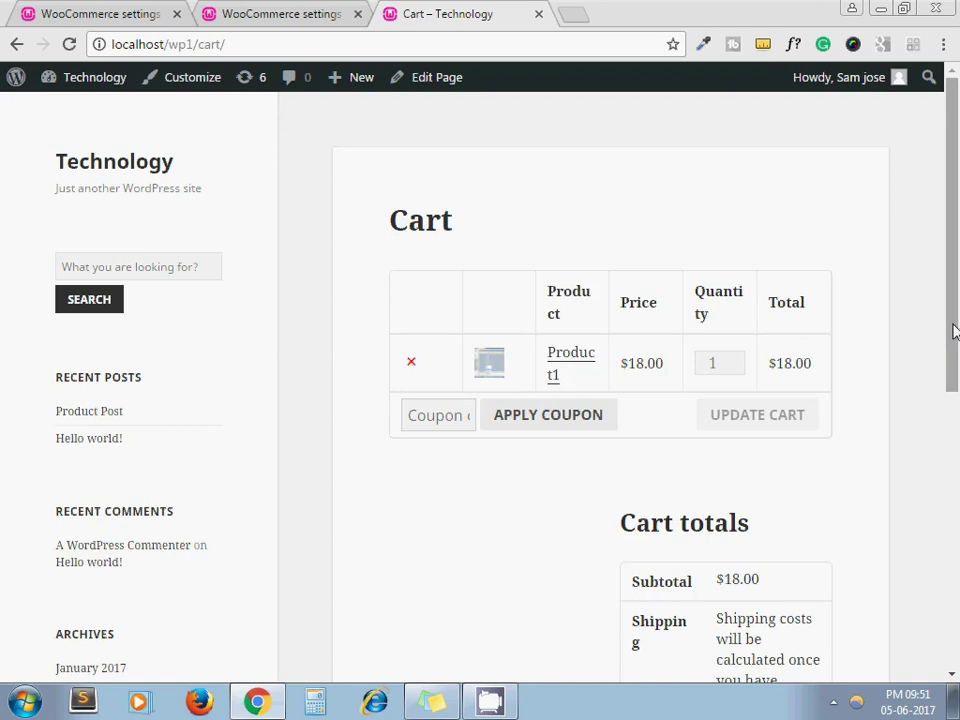
pyautogui.moveTo(953, 330); pyautogui.dragTo(953, 480)
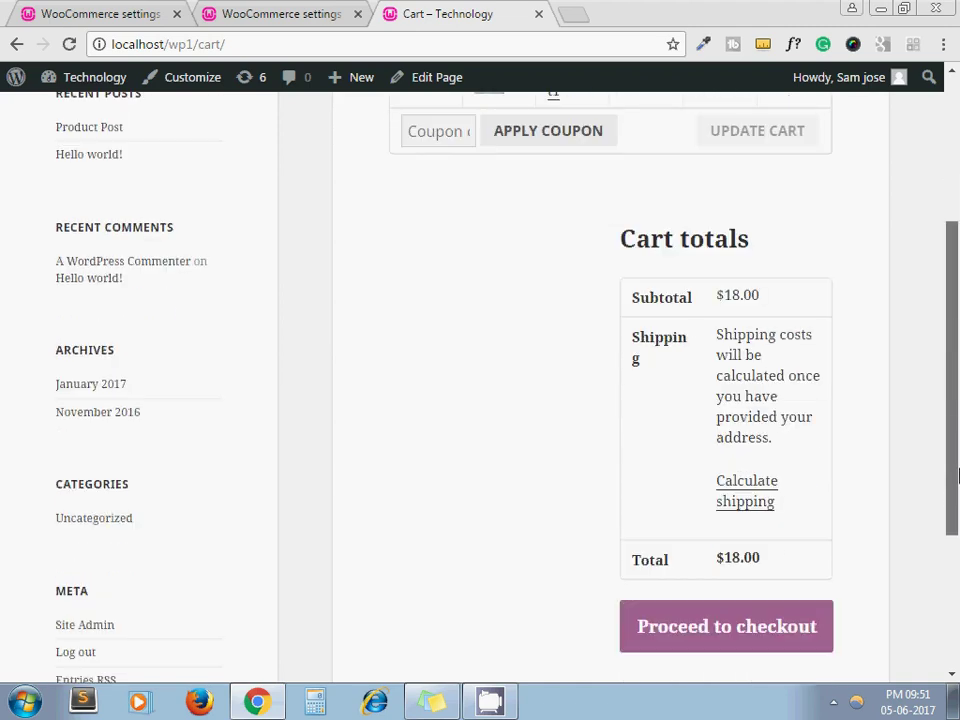
# - Proceed to checkout and choose India as the billing country
pyautogui.click(729, 627)
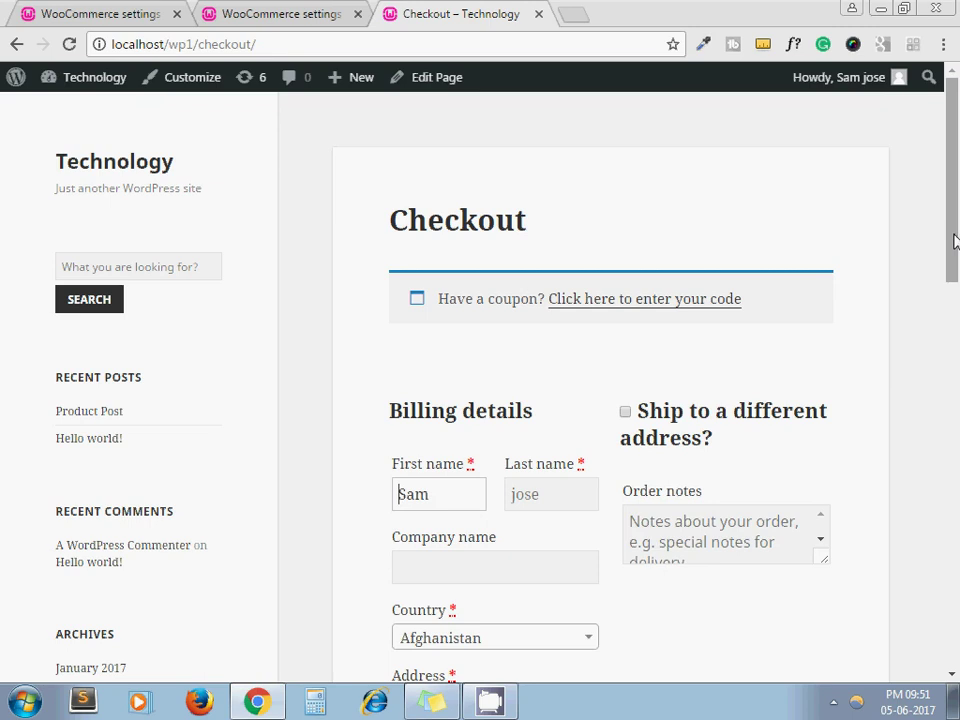
pyautogui.moveTo(949, 242); pyautogui.dragTo(953, 294)
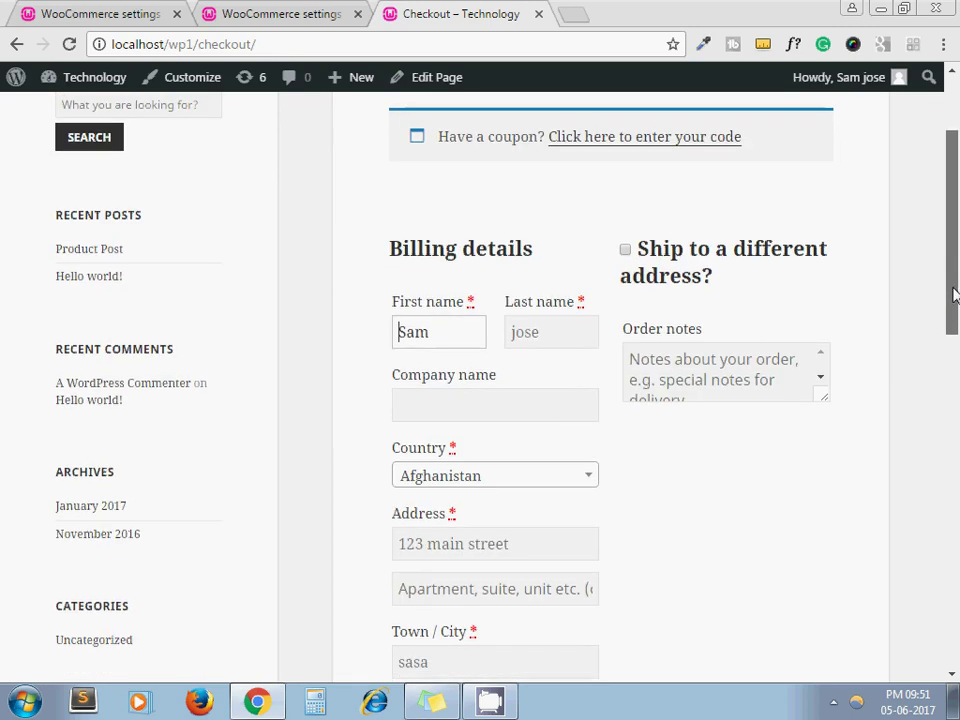
pyautogui.click(529, 486)
pyautogui.write('ind')
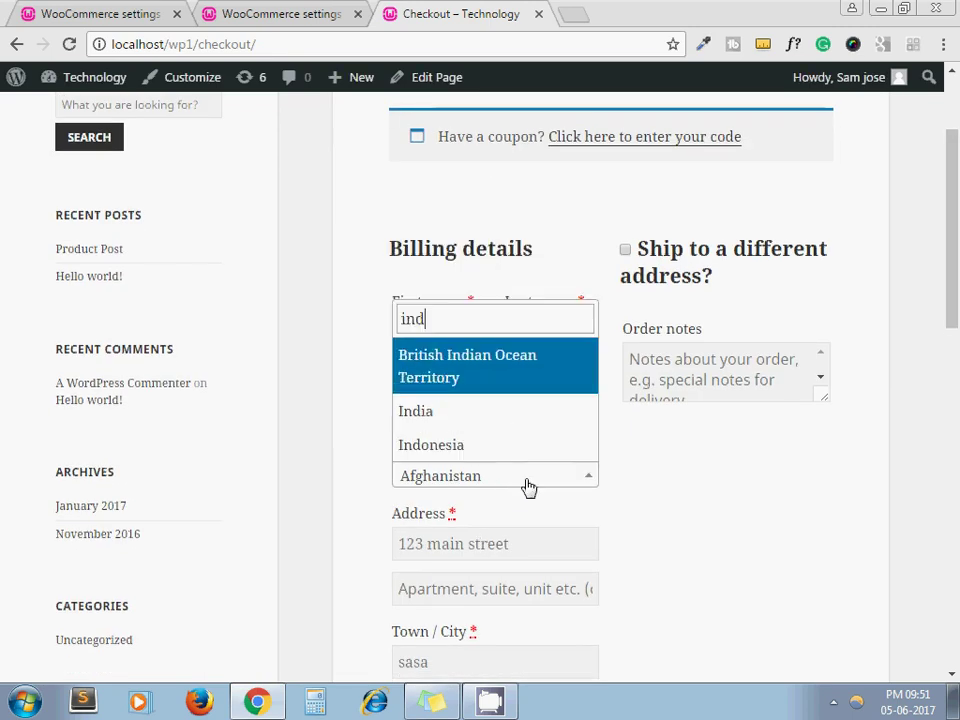
pyautogui.click(465, 425)
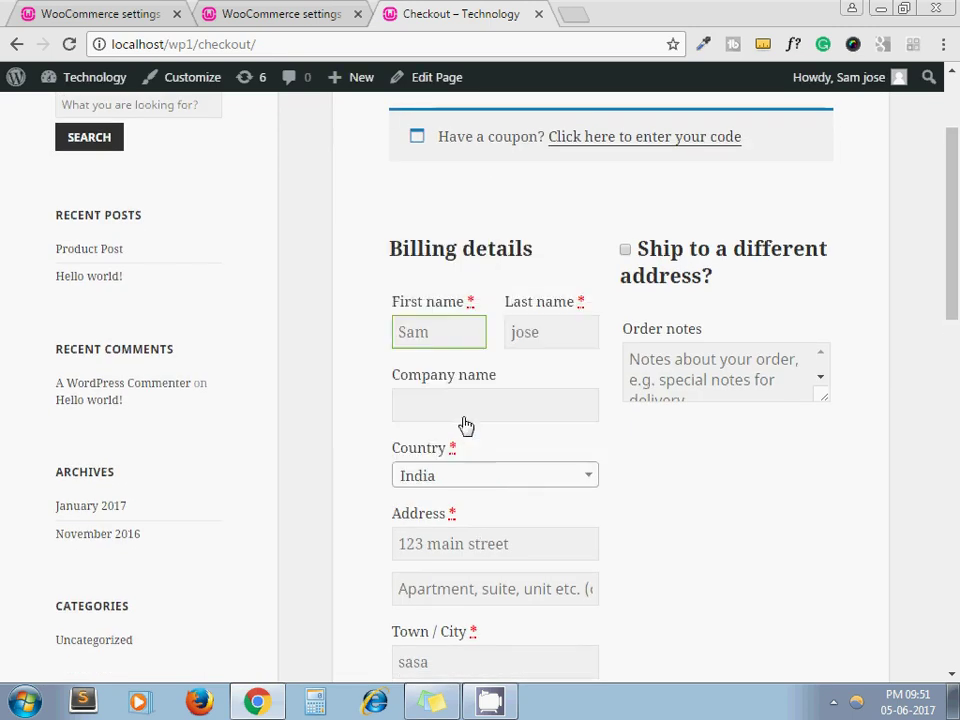
# - Verify the order shows Flat rate $5.00 and a $23.00 total, then return to the admin tab
pyautogui.moveTo(714, 522)
pyautogui.mouseDown()
pyautogui.moveTo(943, 242)
pyautogui.moveTo(955, 487)
pyautogui.mouseUp()
pyautogui.click(920, 278)
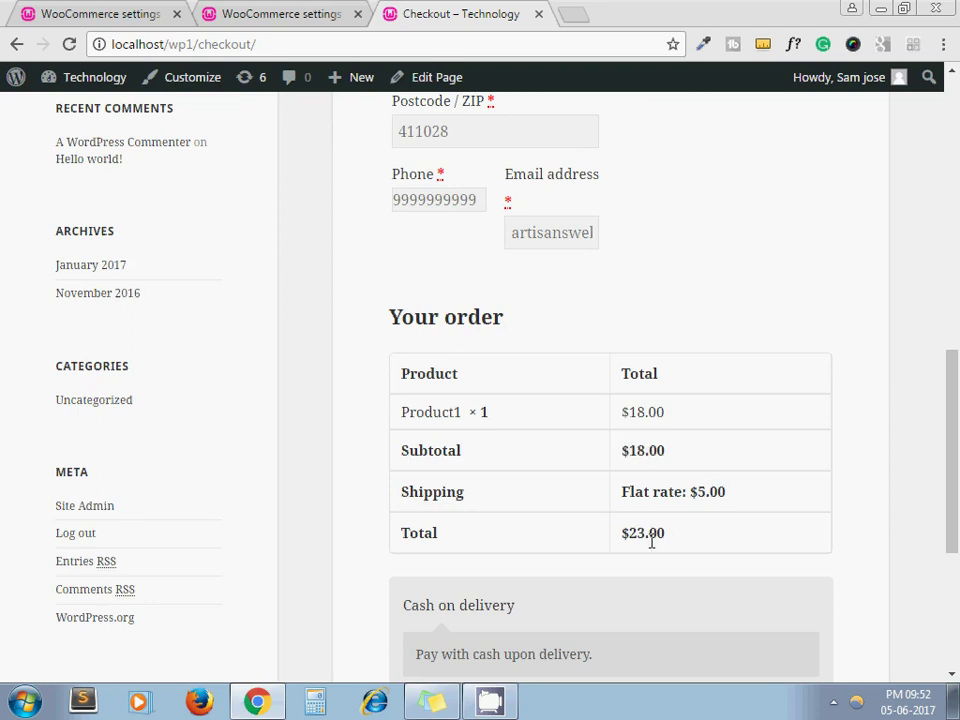
pyautogui.scroll(-2, 952, 453)
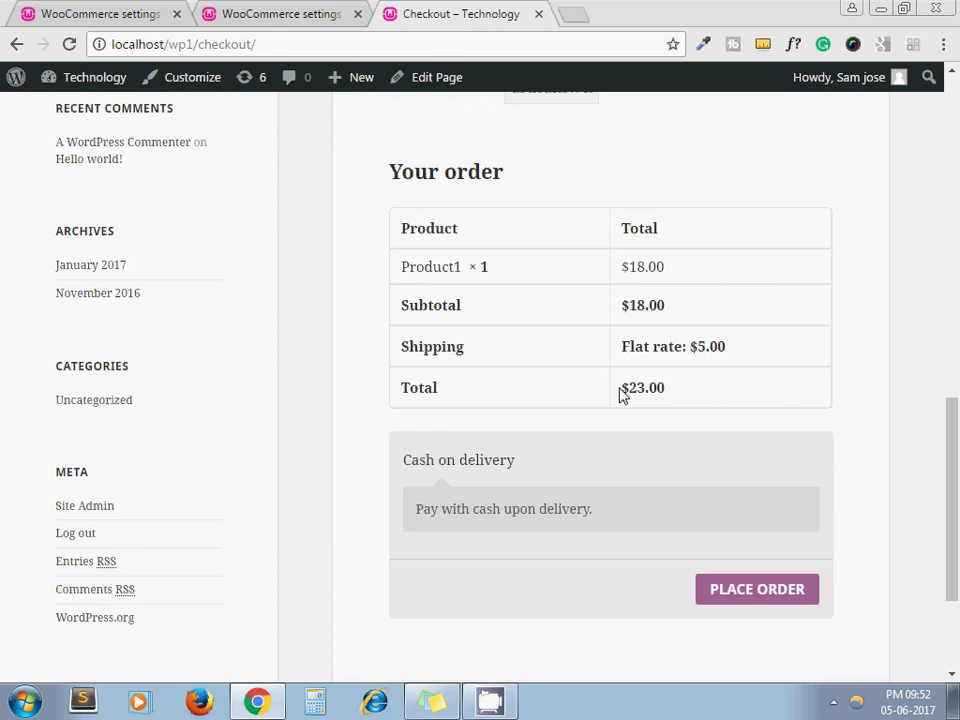
pyautogui.moveTo(620, 395); pyautogui.dragTo(690, 386)
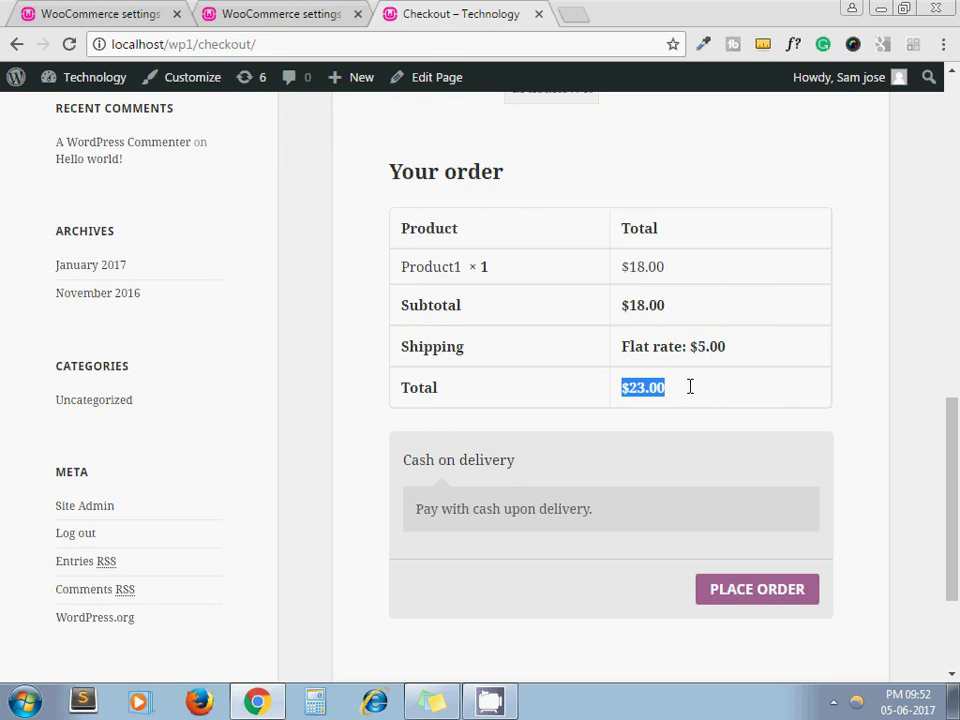
pyautogui.click(225, 12)
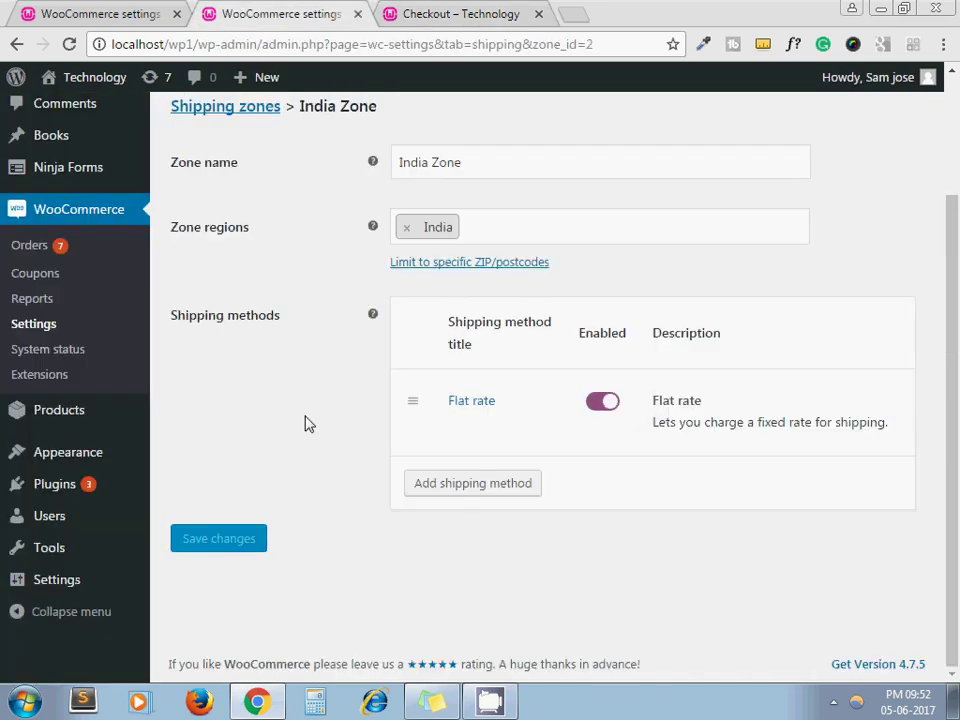